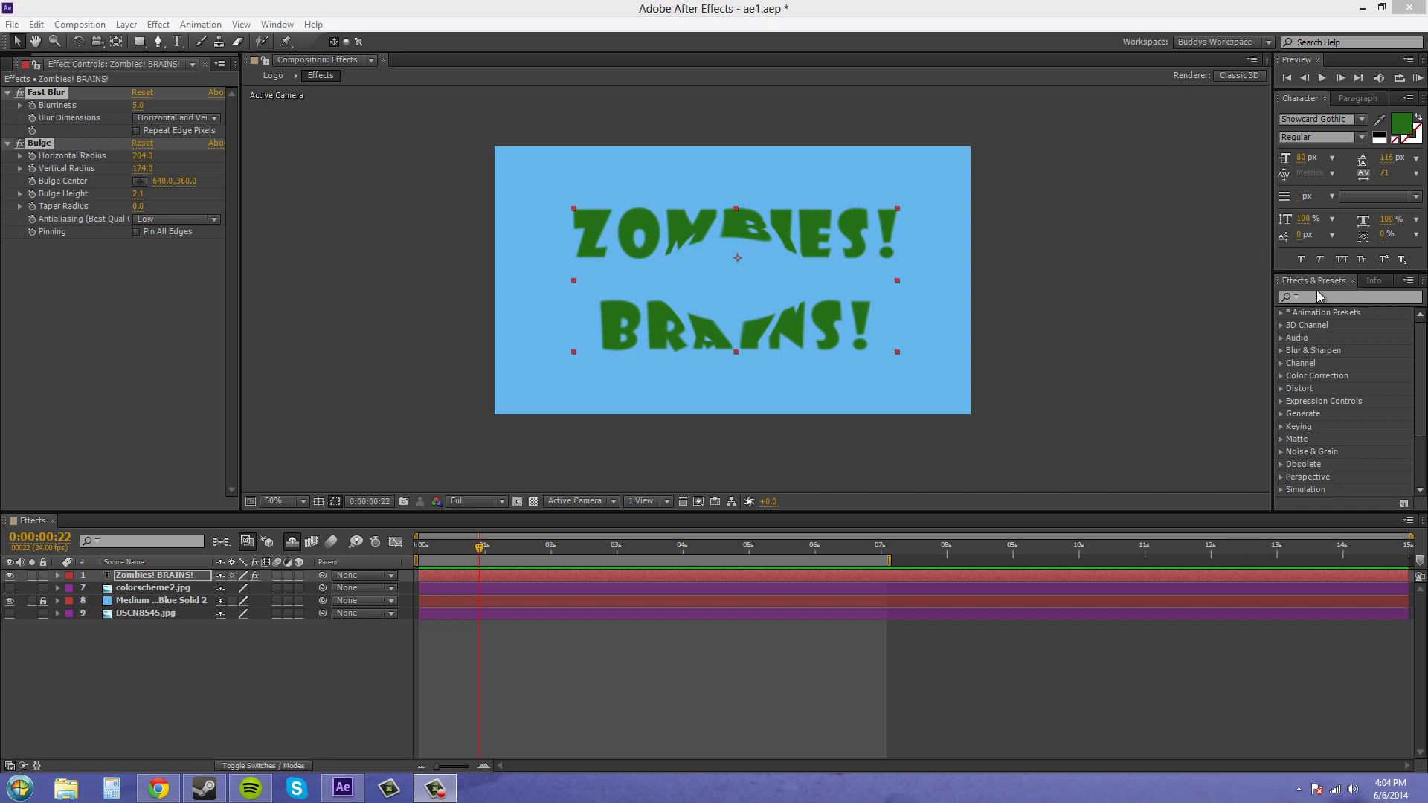
Expand and collapse the animation presets folder, then close the Animation menu without choosing anything
click(1281, 312)
click(1282, 311)
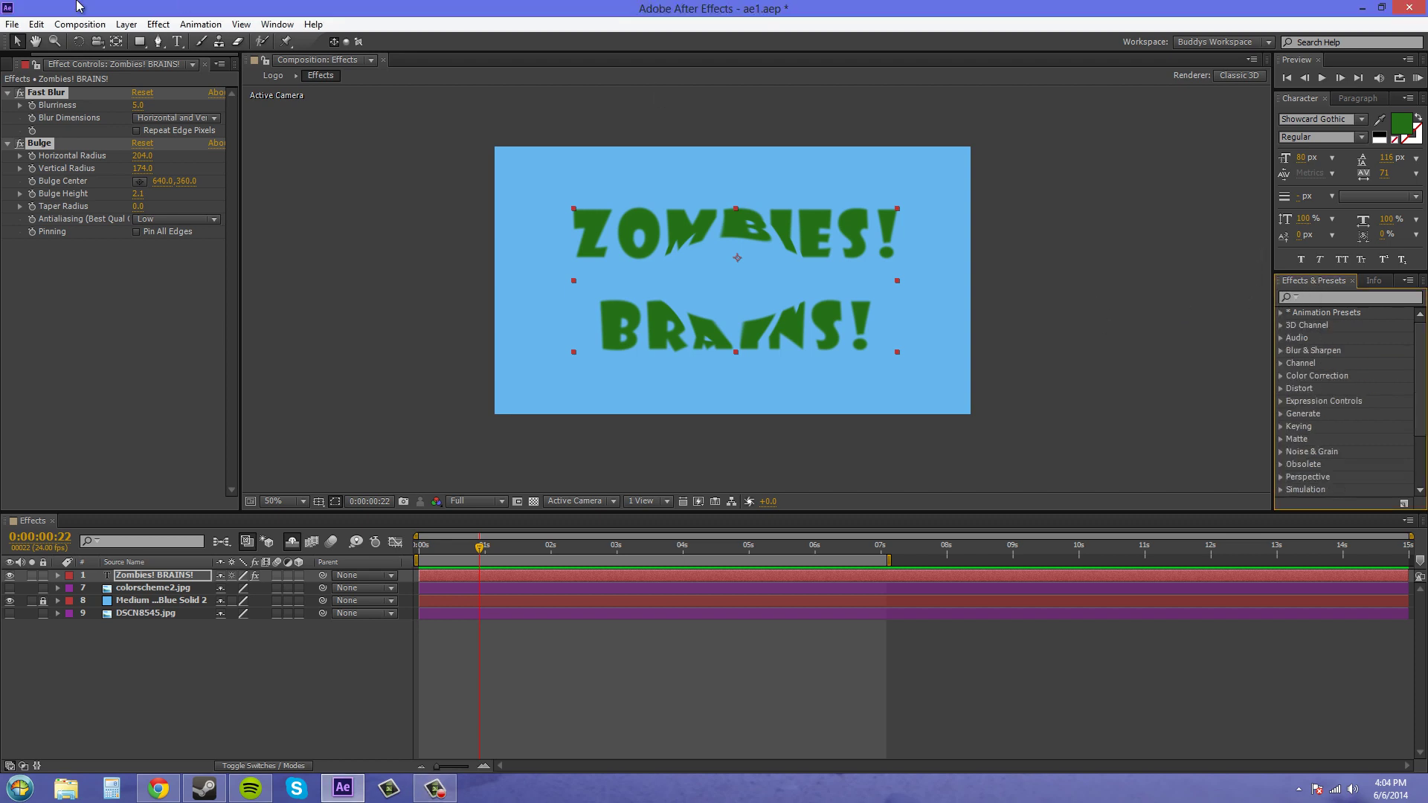
click(201, 24)
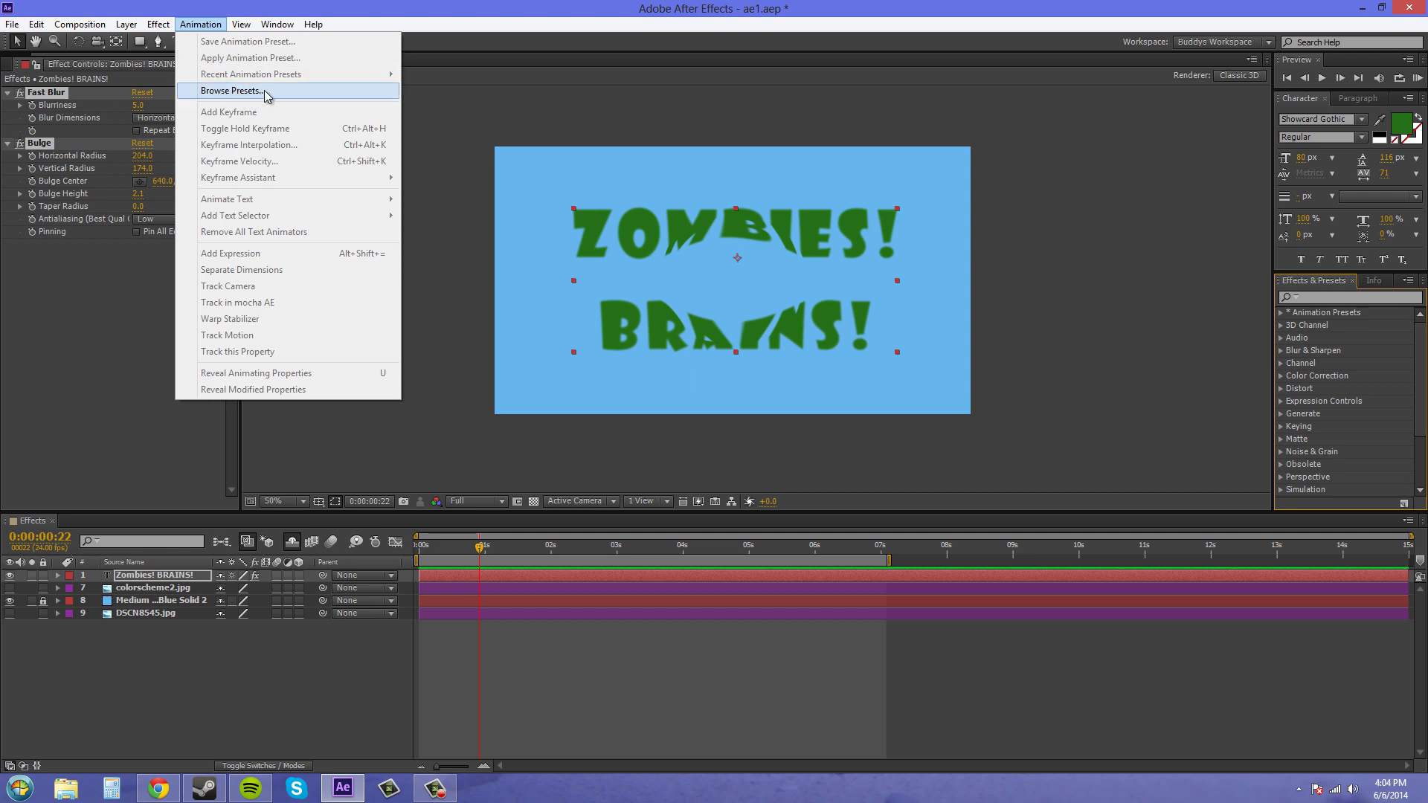
click(142, 338)
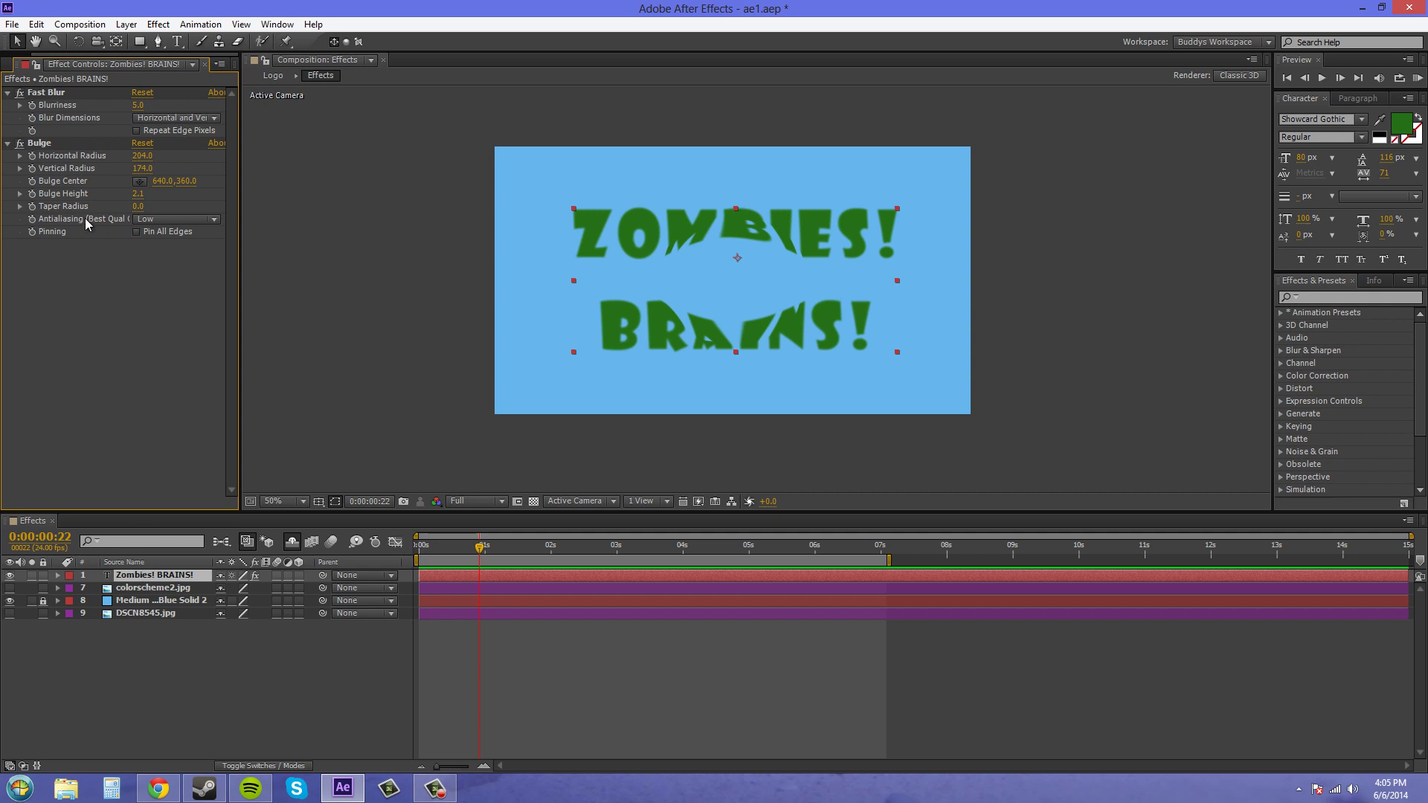
Set the Bulge Height to 1.8, then select both the Fast Blur and Bulge effects
click(43, 93)
click(37, 145)
click(116, 328)
click(136, 194)
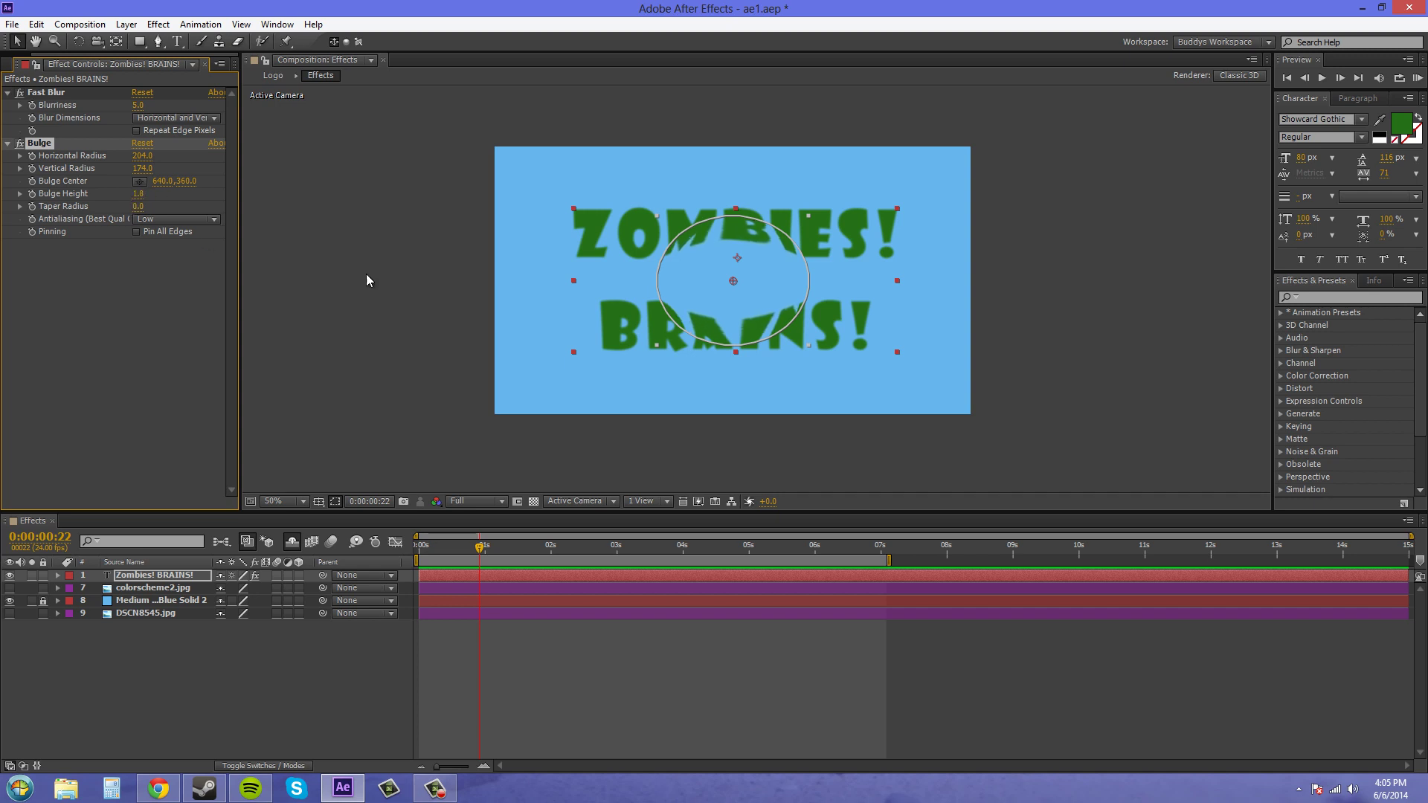
click(1064, 296)
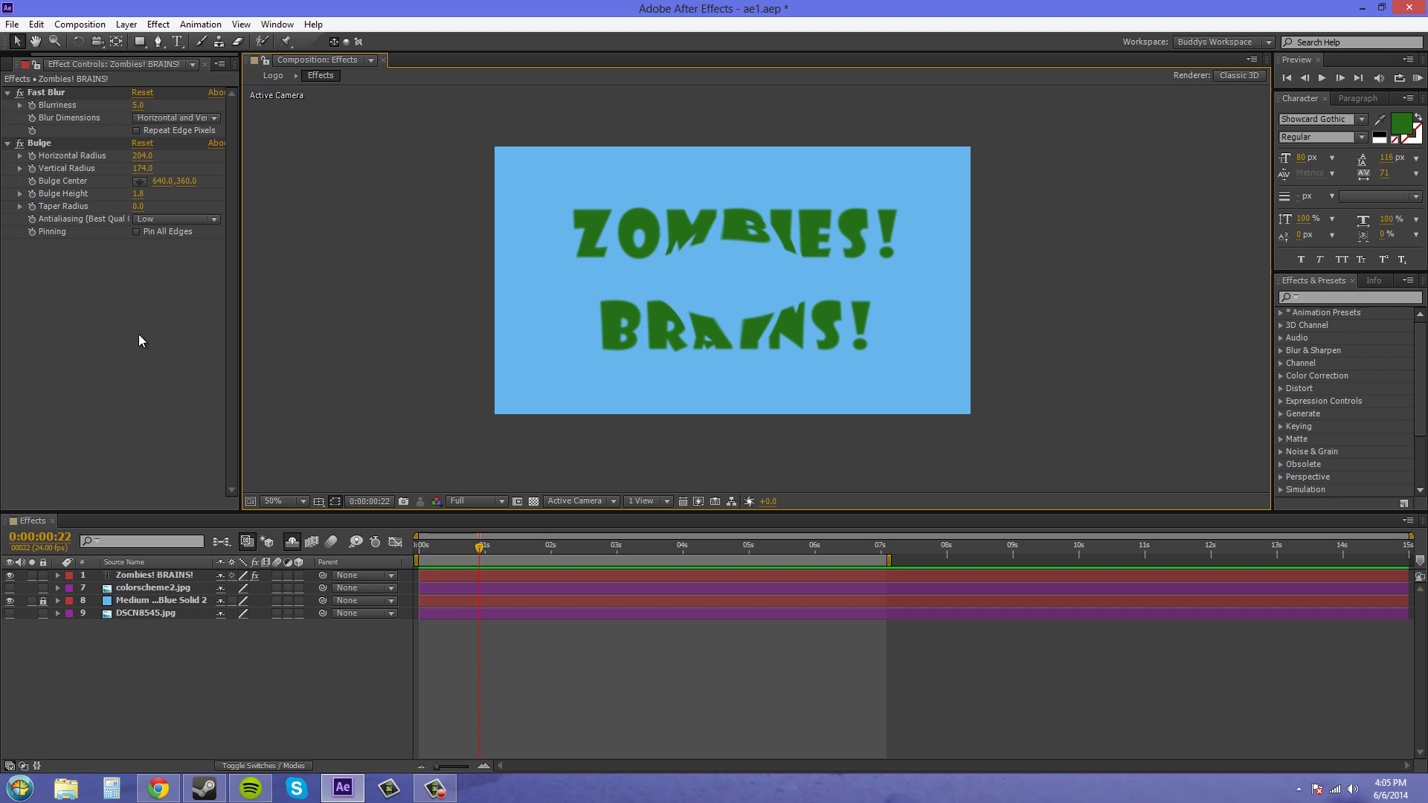
click(49, 93)
ctrl+click(46, 145)
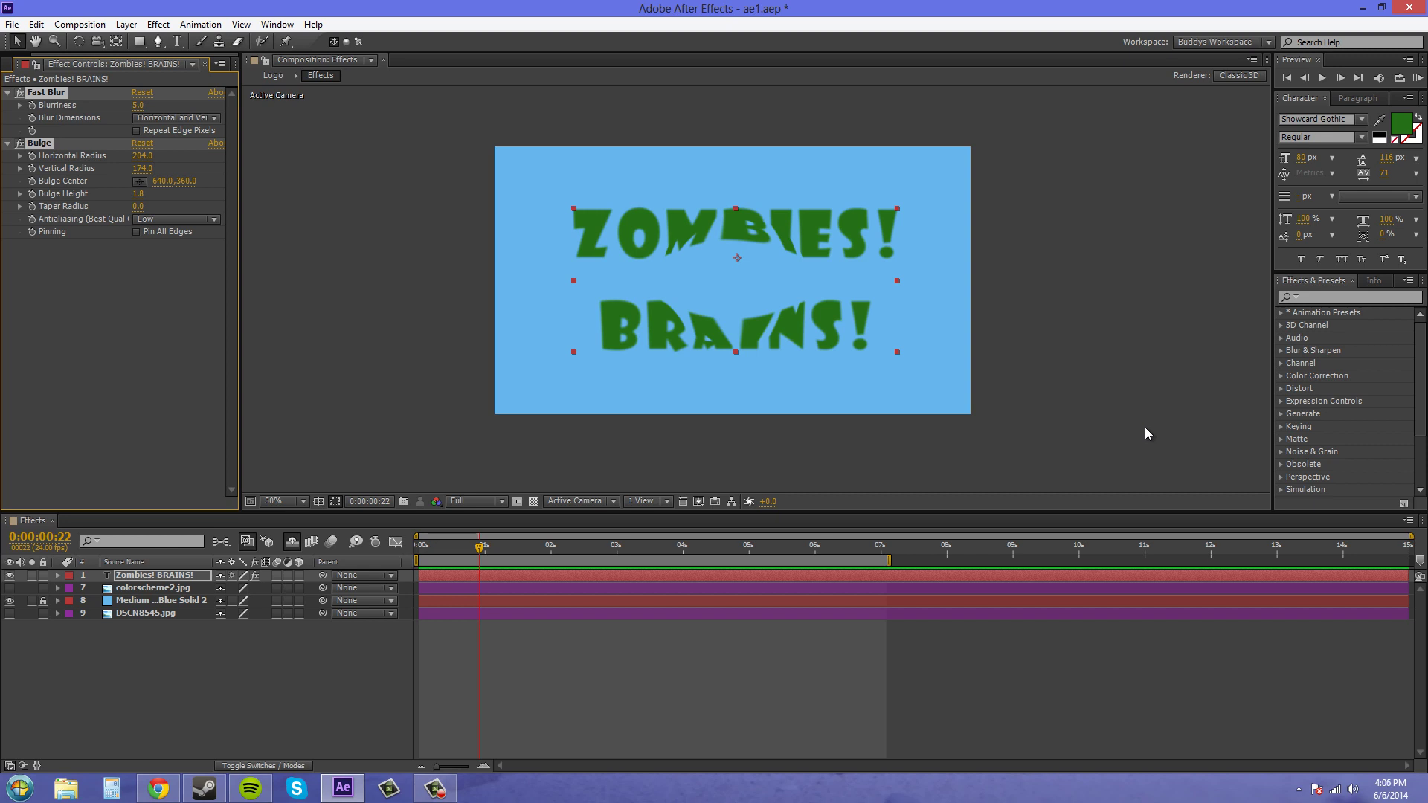
Save the selected Fast Blur and Bulge effects as a new animation preset named 'Blur_Bulge'
click(1404, 504)
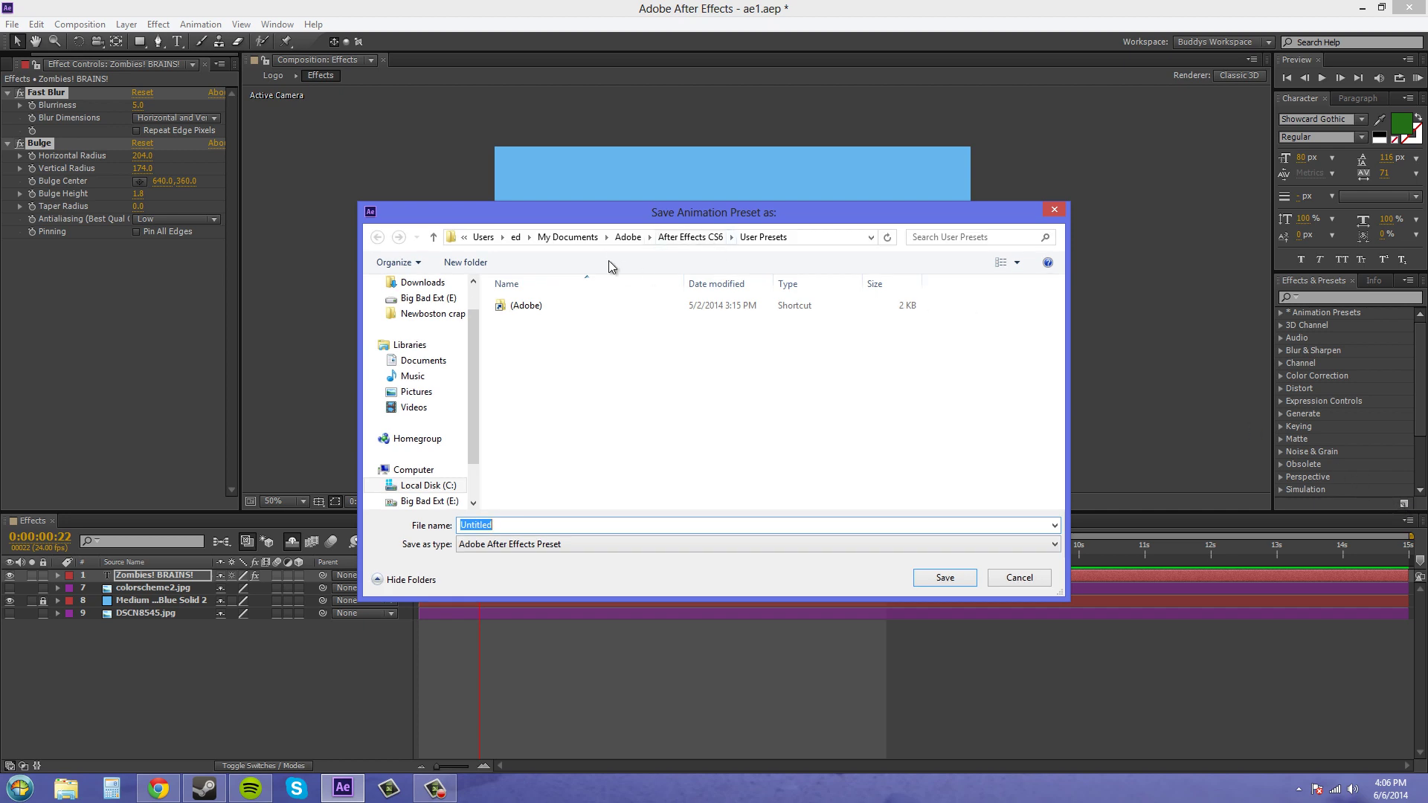
drag(763, 219, 810, 262)
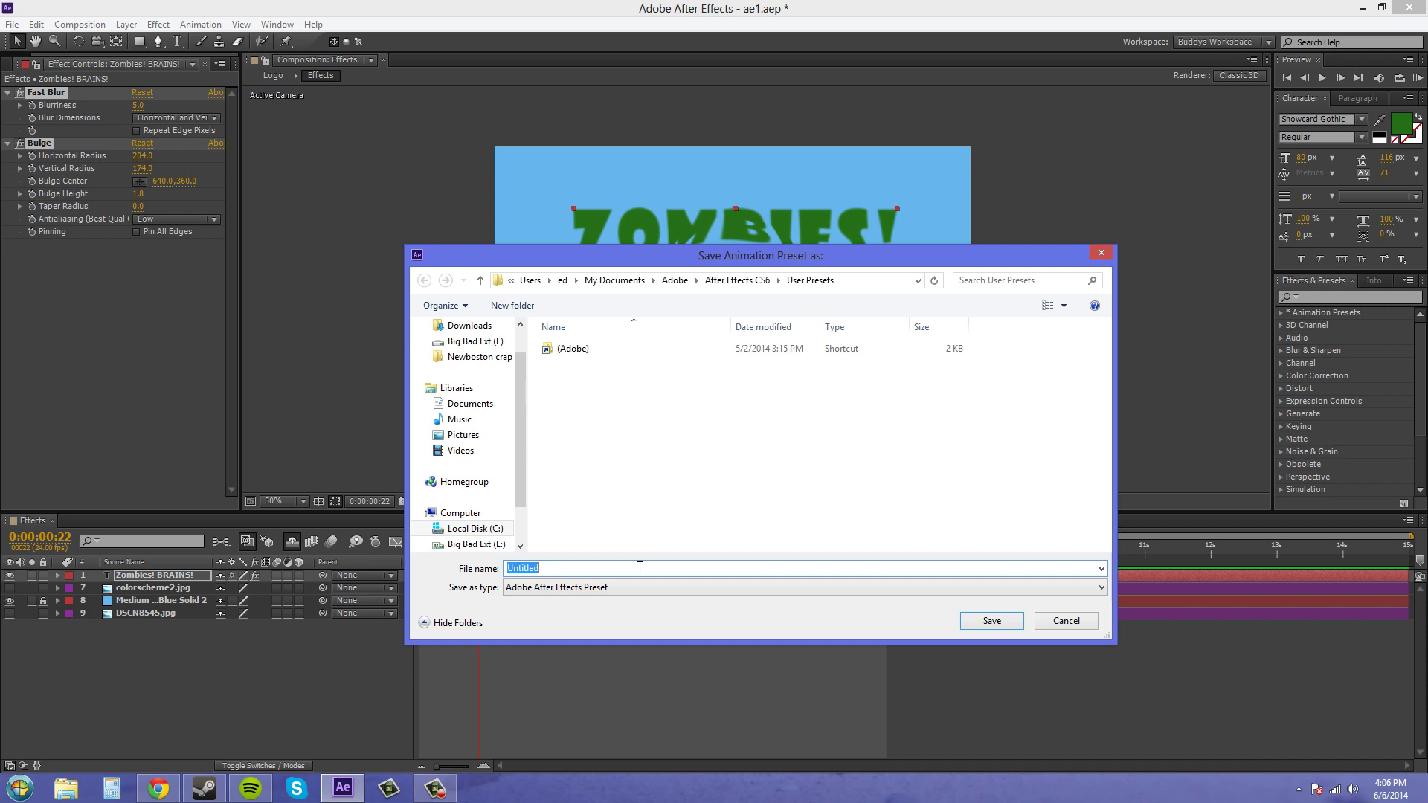
text(Blur_b)
key(BackSpace)
text(Buldge)
key(BackSpace)
key(BackSpace)
text(l)
click(993, 621)
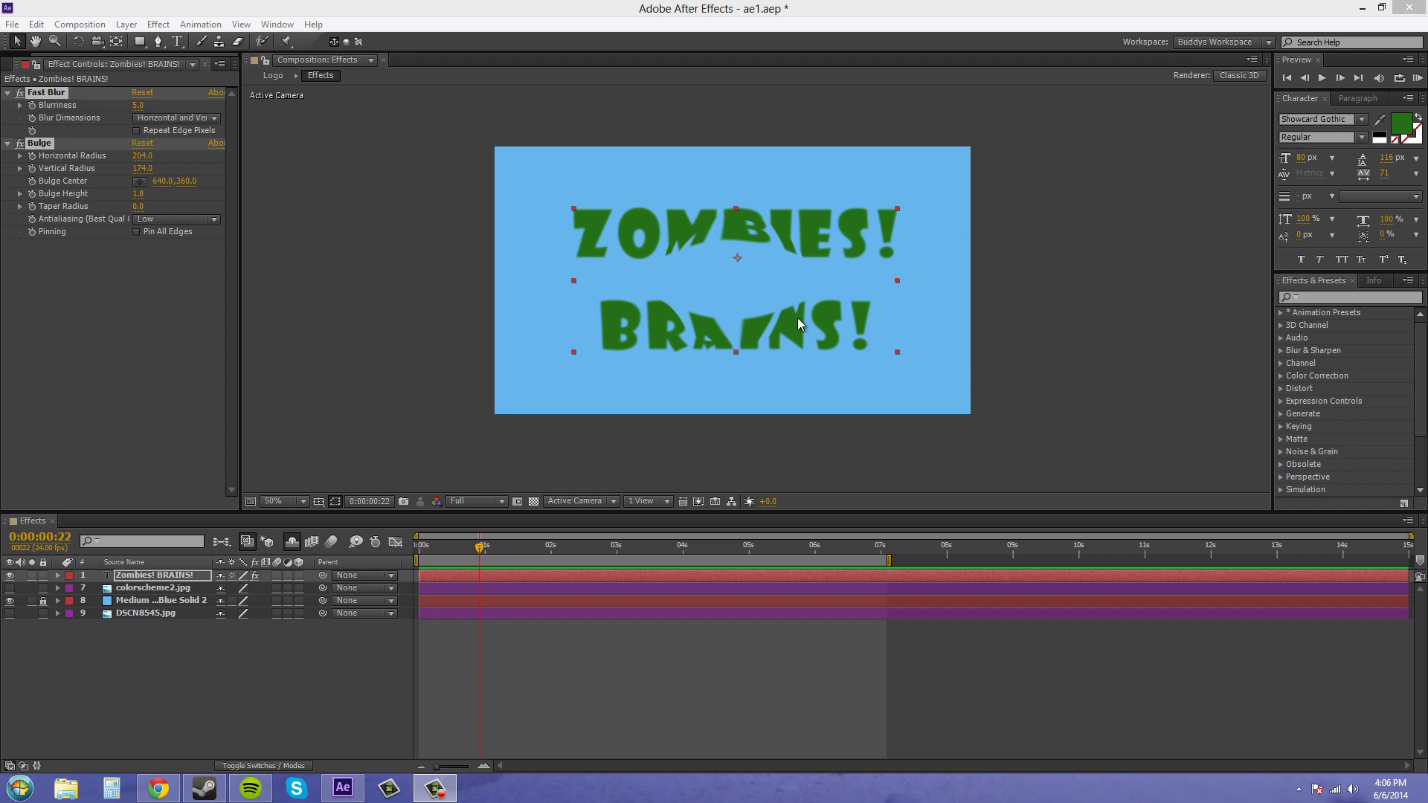
Delete the Fast Blur and Bulge effects from the ZOMBIES! BRAINS! text layer
click(83, 387)
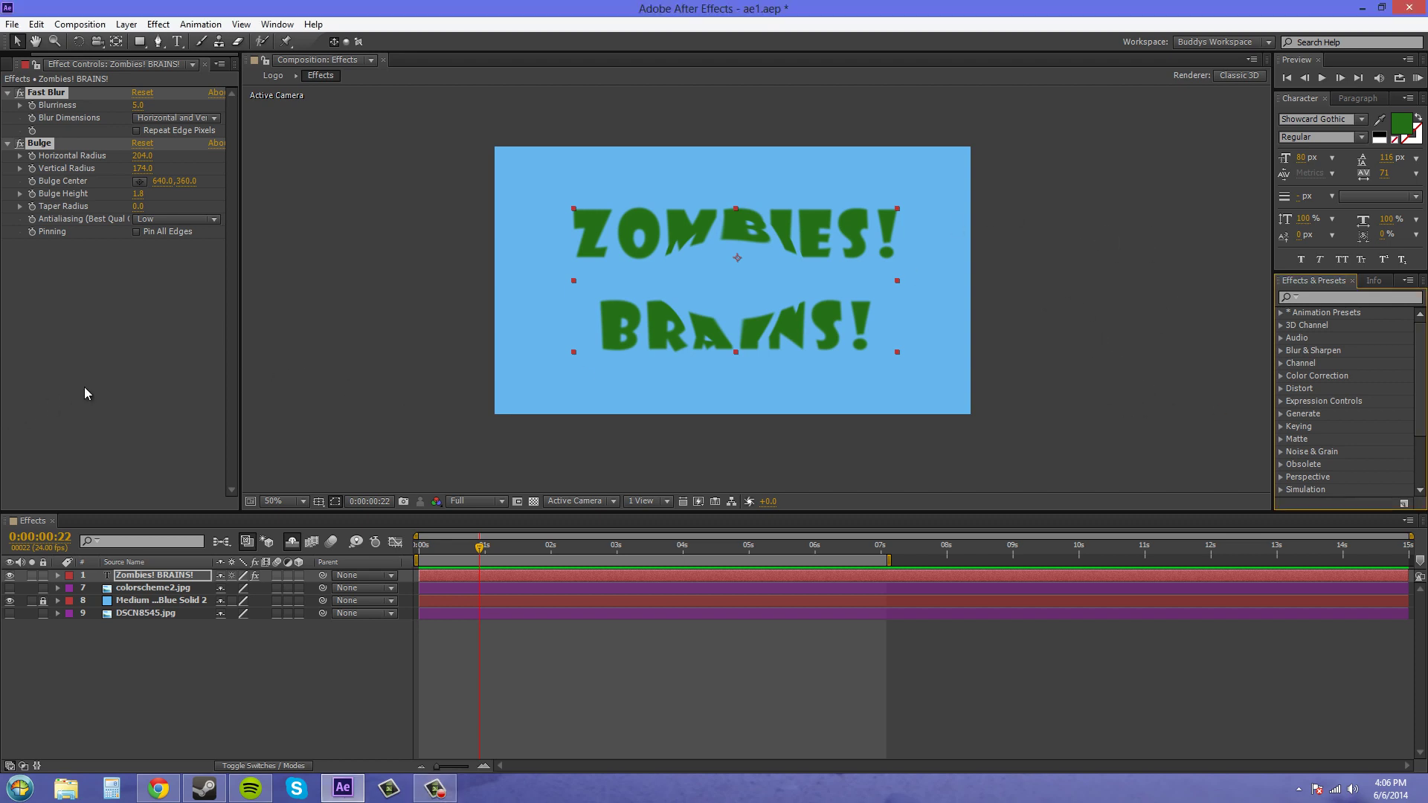
click(58, 92)
key(Delete)
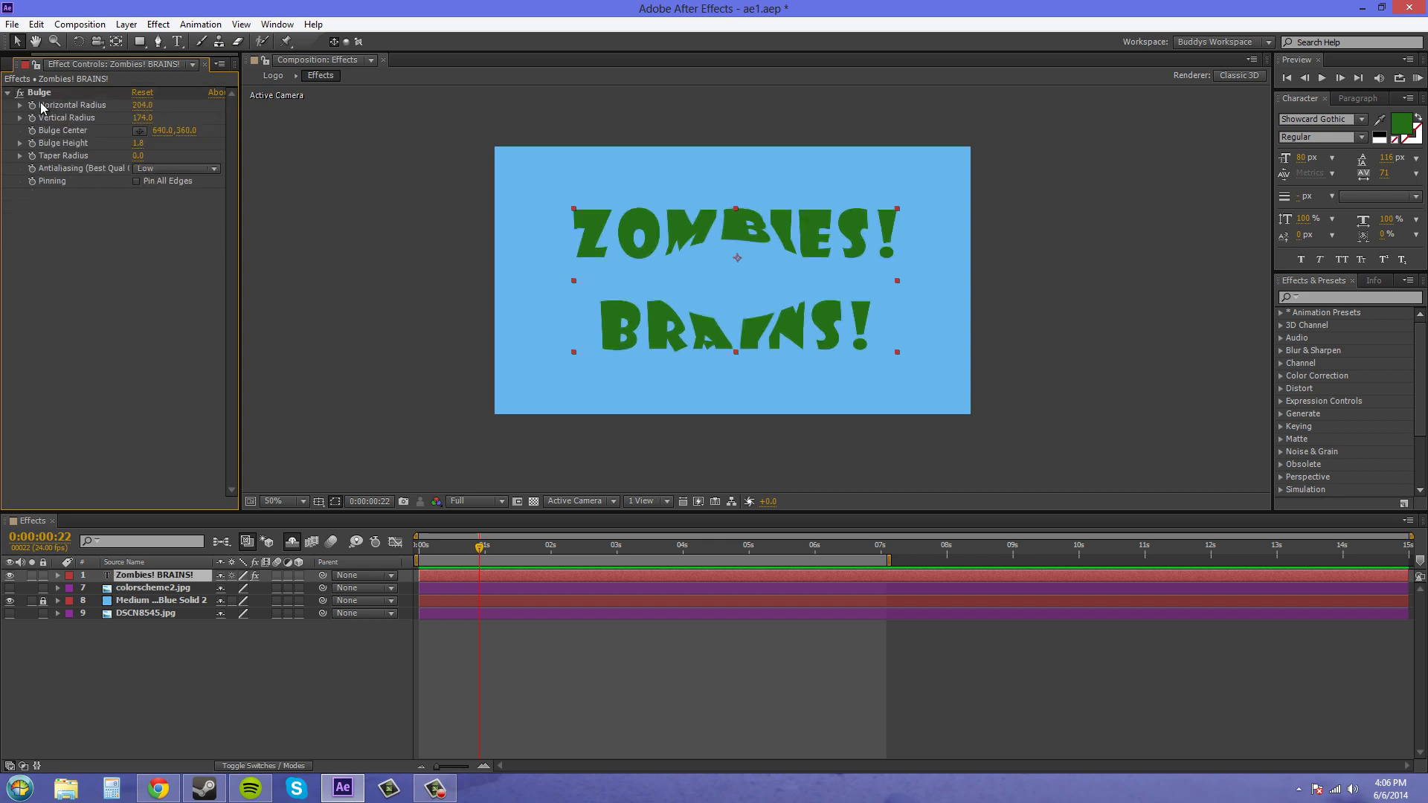
click(47, 95)
key(Delete)
Search Effects & Presets for 'blur_' and drag Blur_Bulge onto the text layer
click(1341, 299)
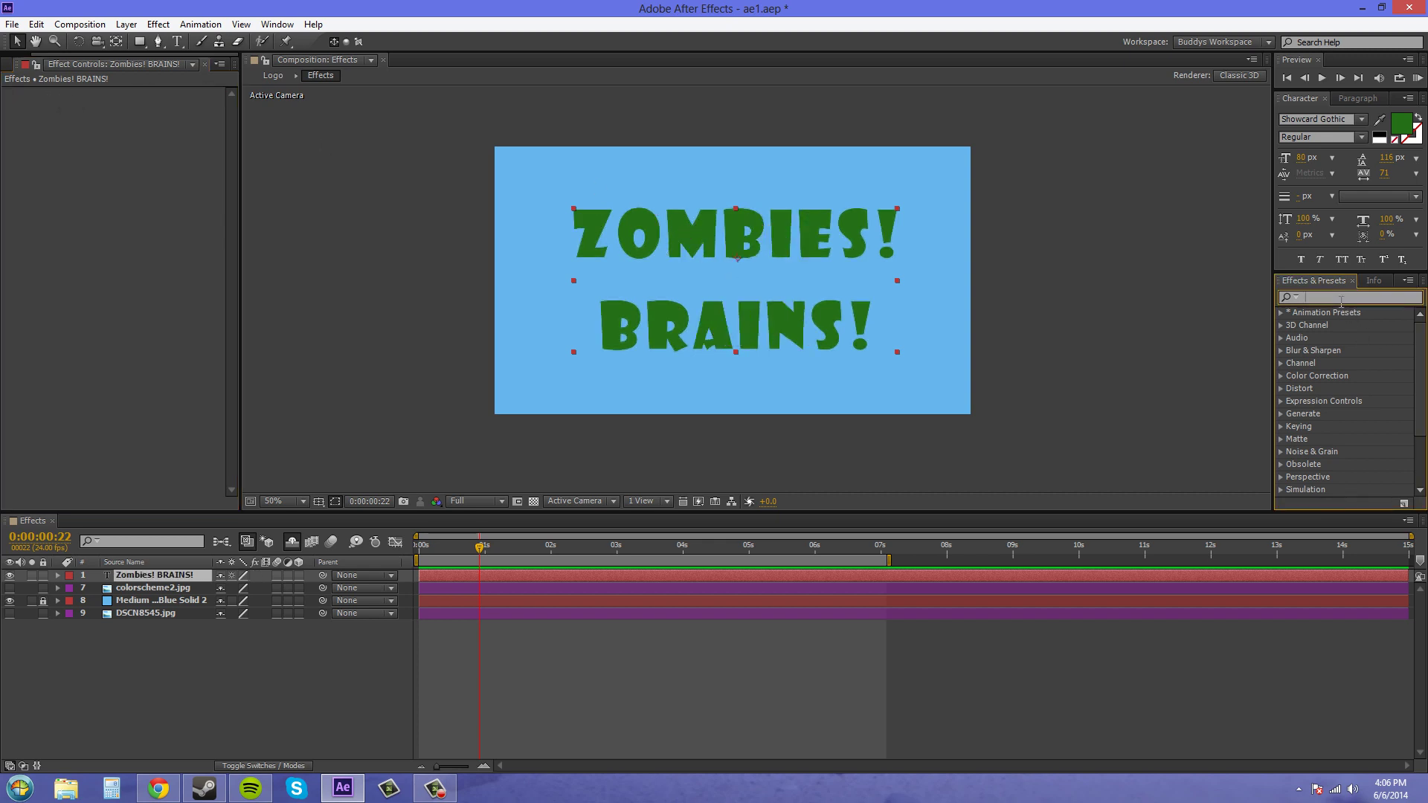
text(blur)
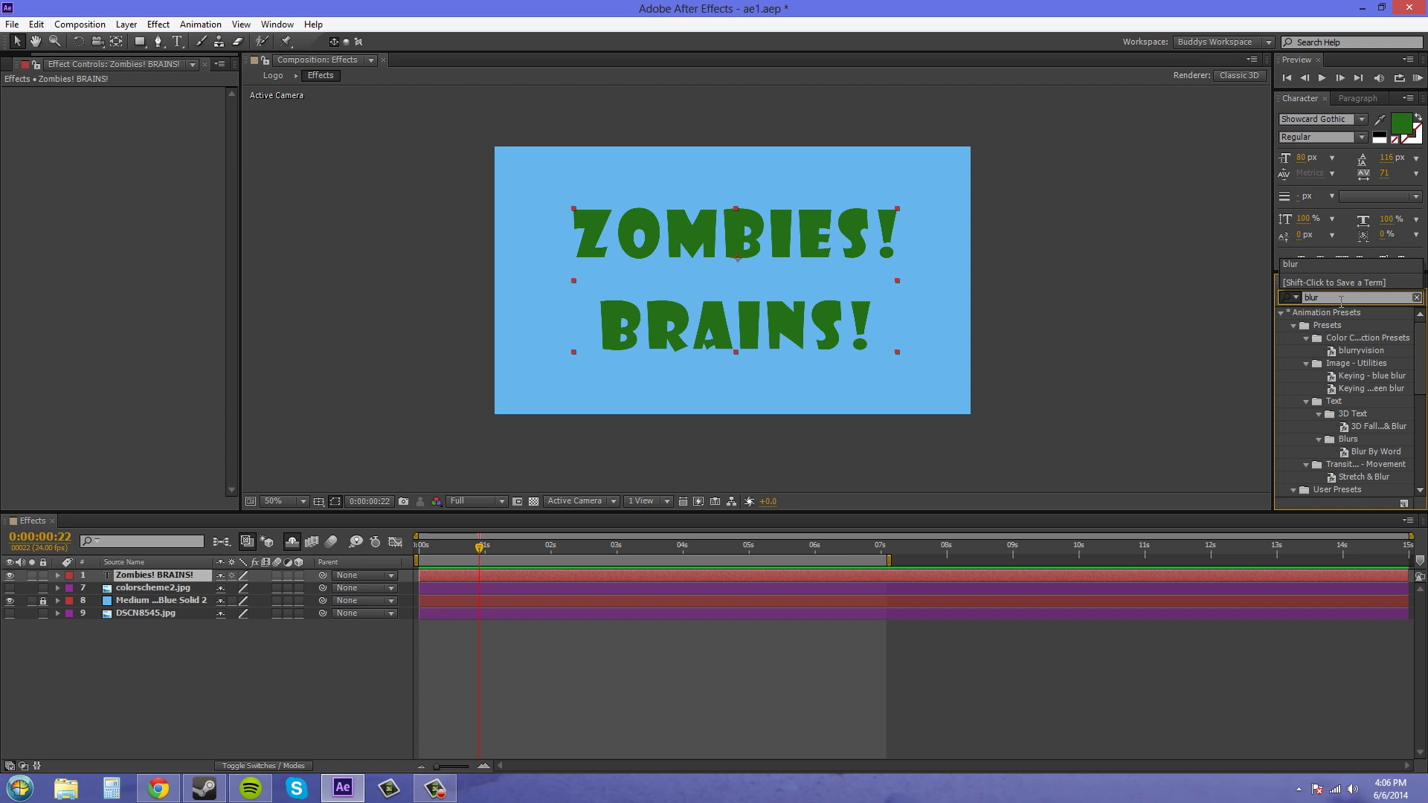
text(_)
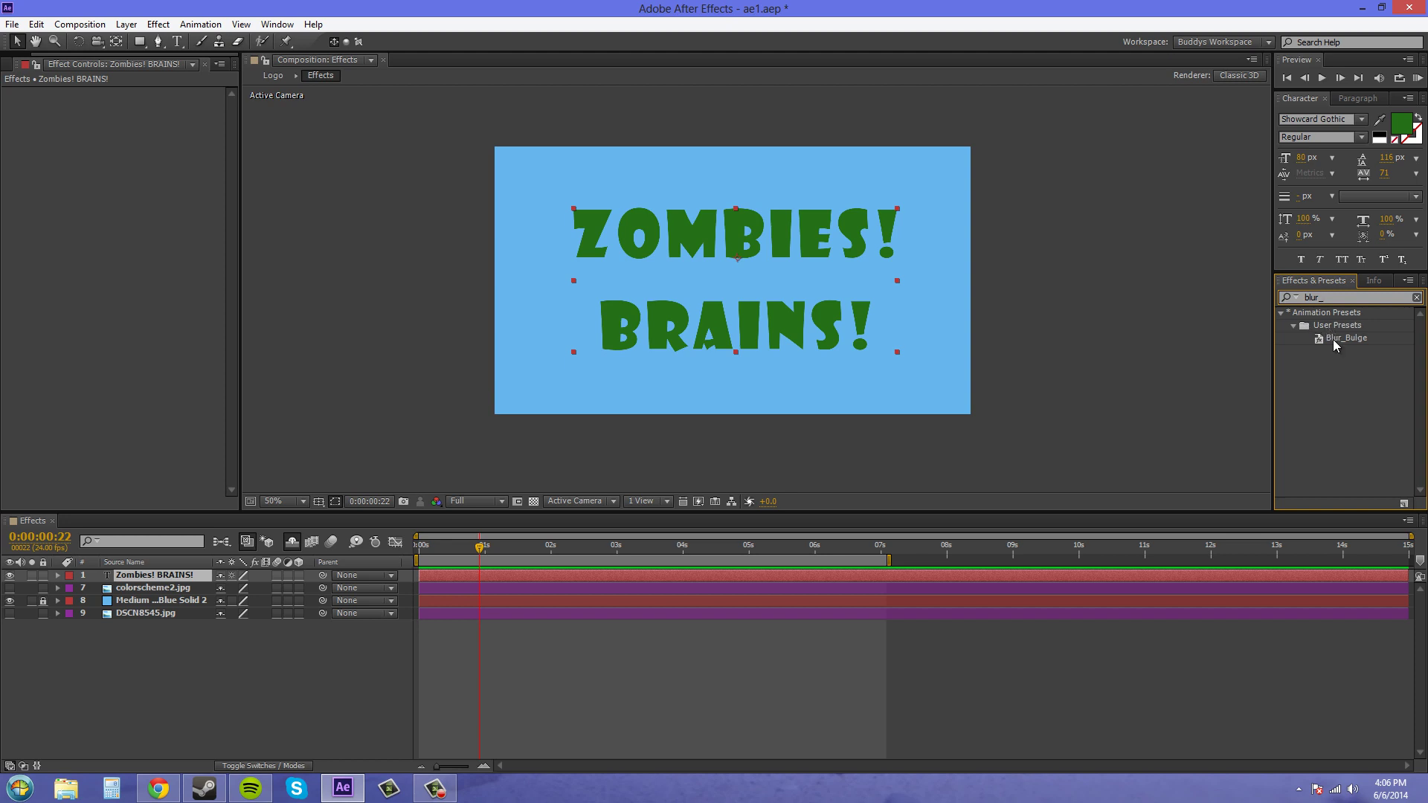
drag(1344, 341, 791, 293)
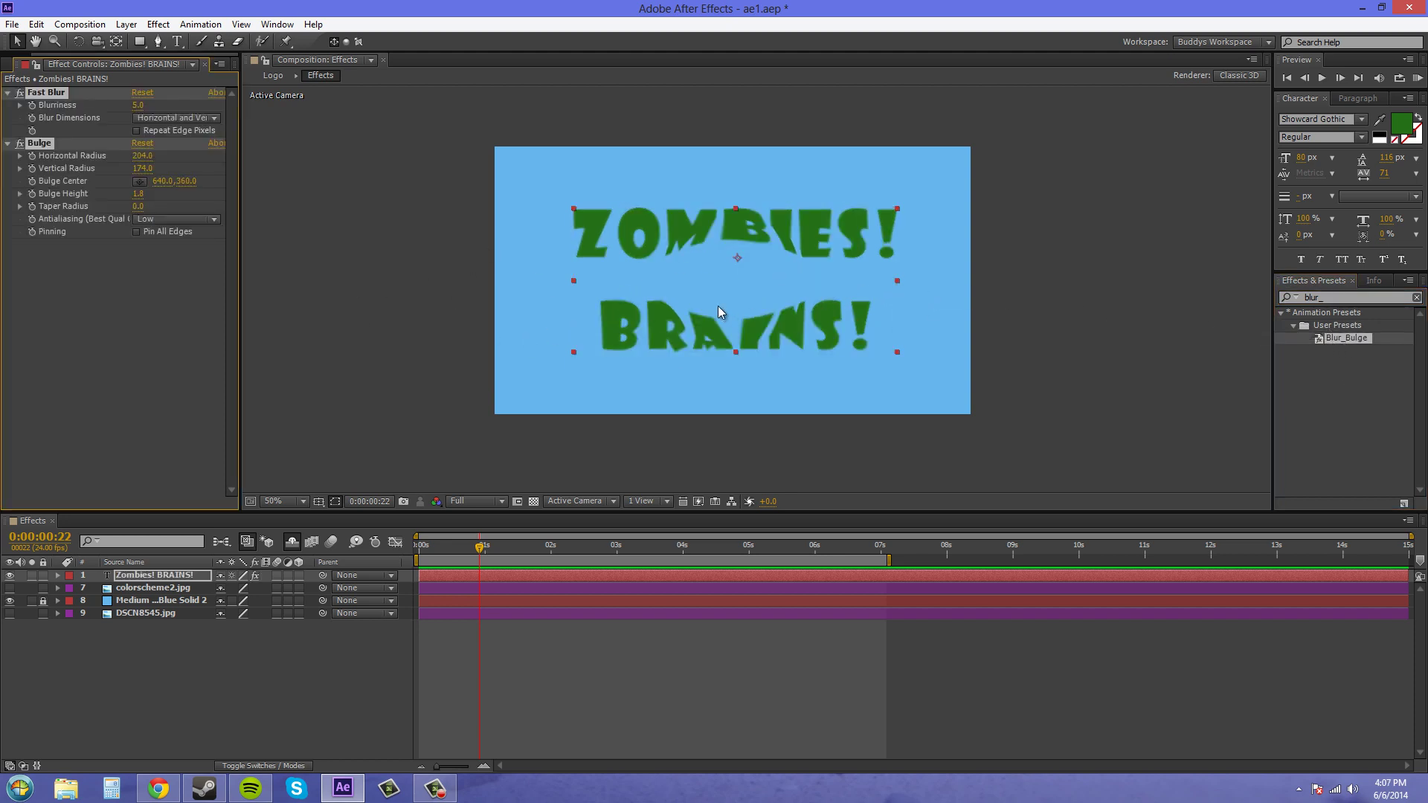
Select both the Fast Blur and Bulge effects and bring up the Animation menu
click(1372, 400)
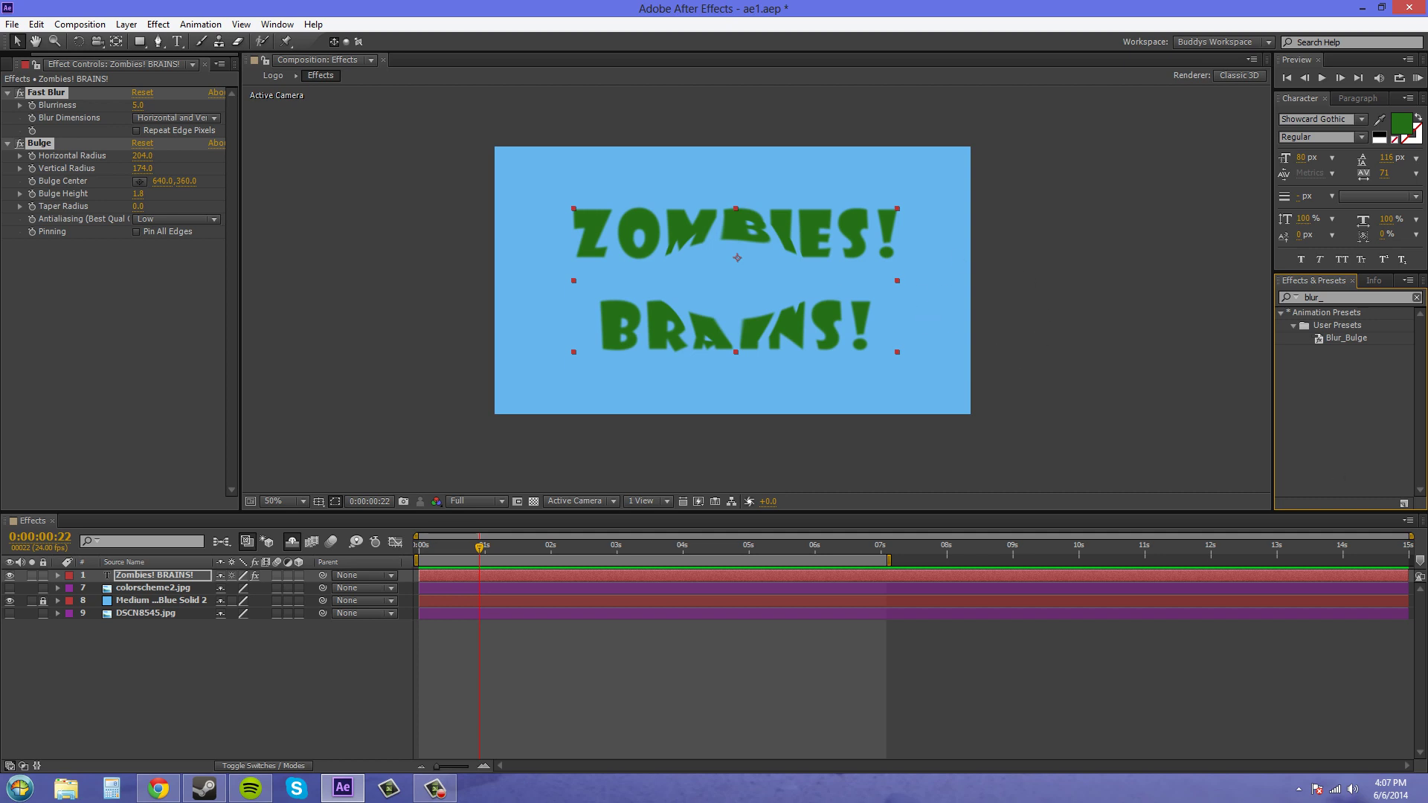
key(F10)
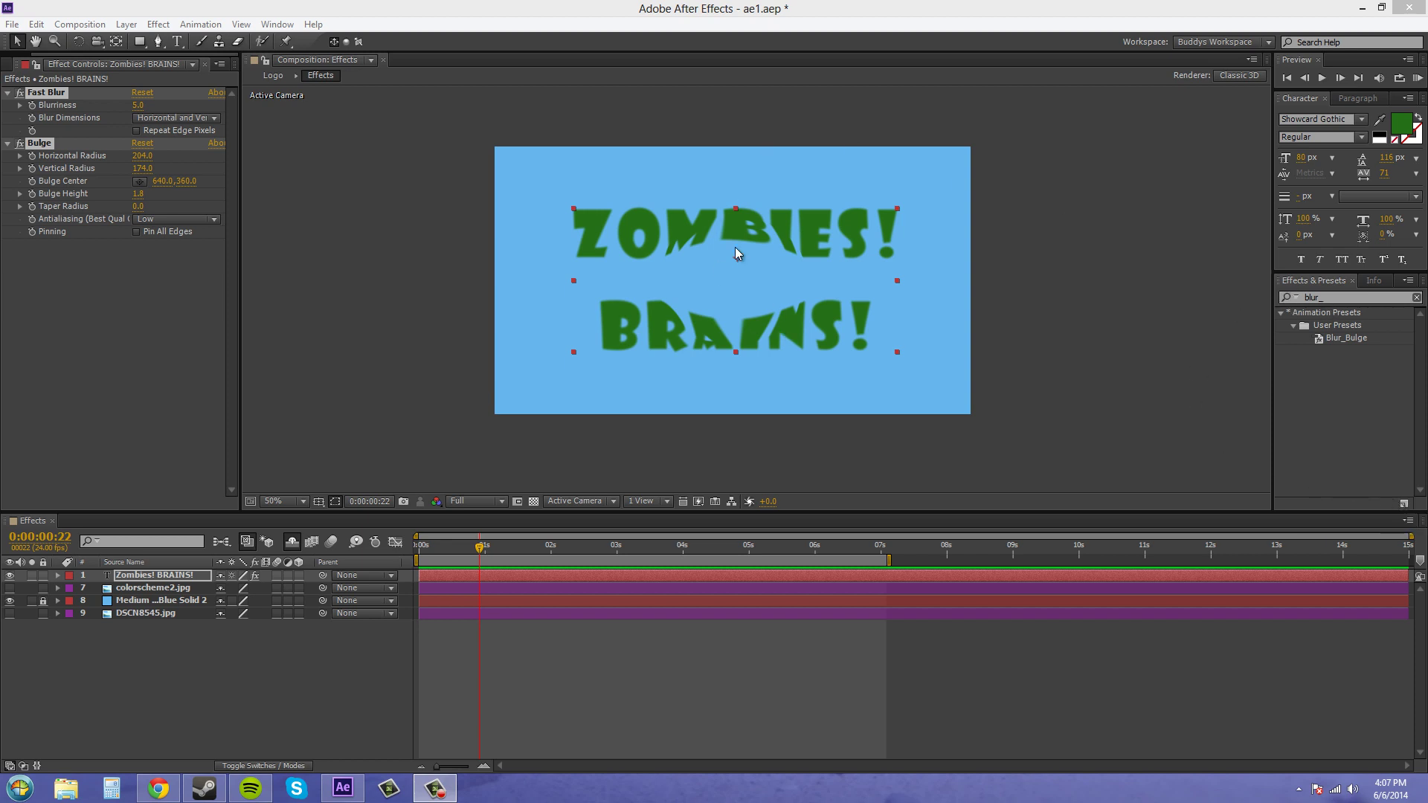
click(102, 281)
click(34, 94)
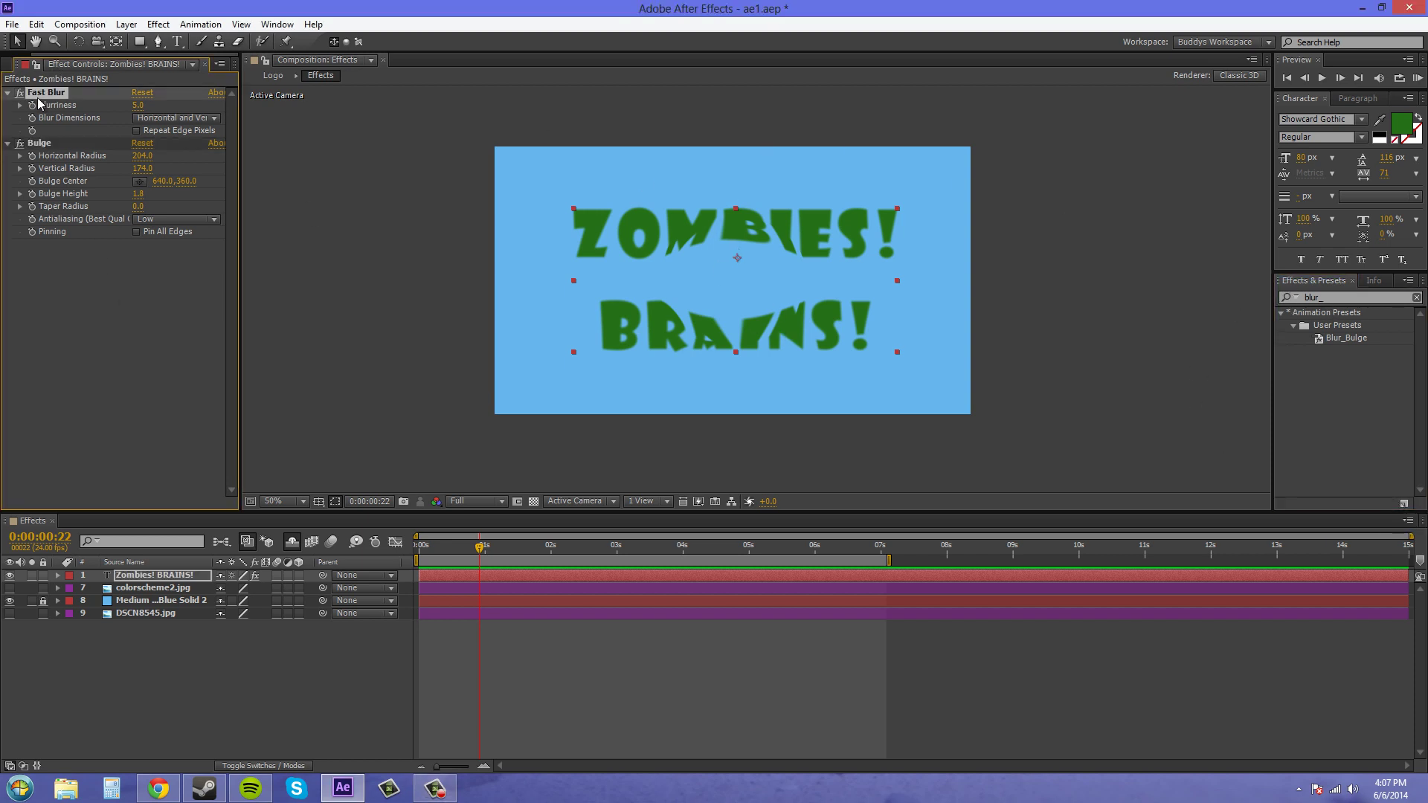
ctrl+click(49, 140)
click(186, 27)
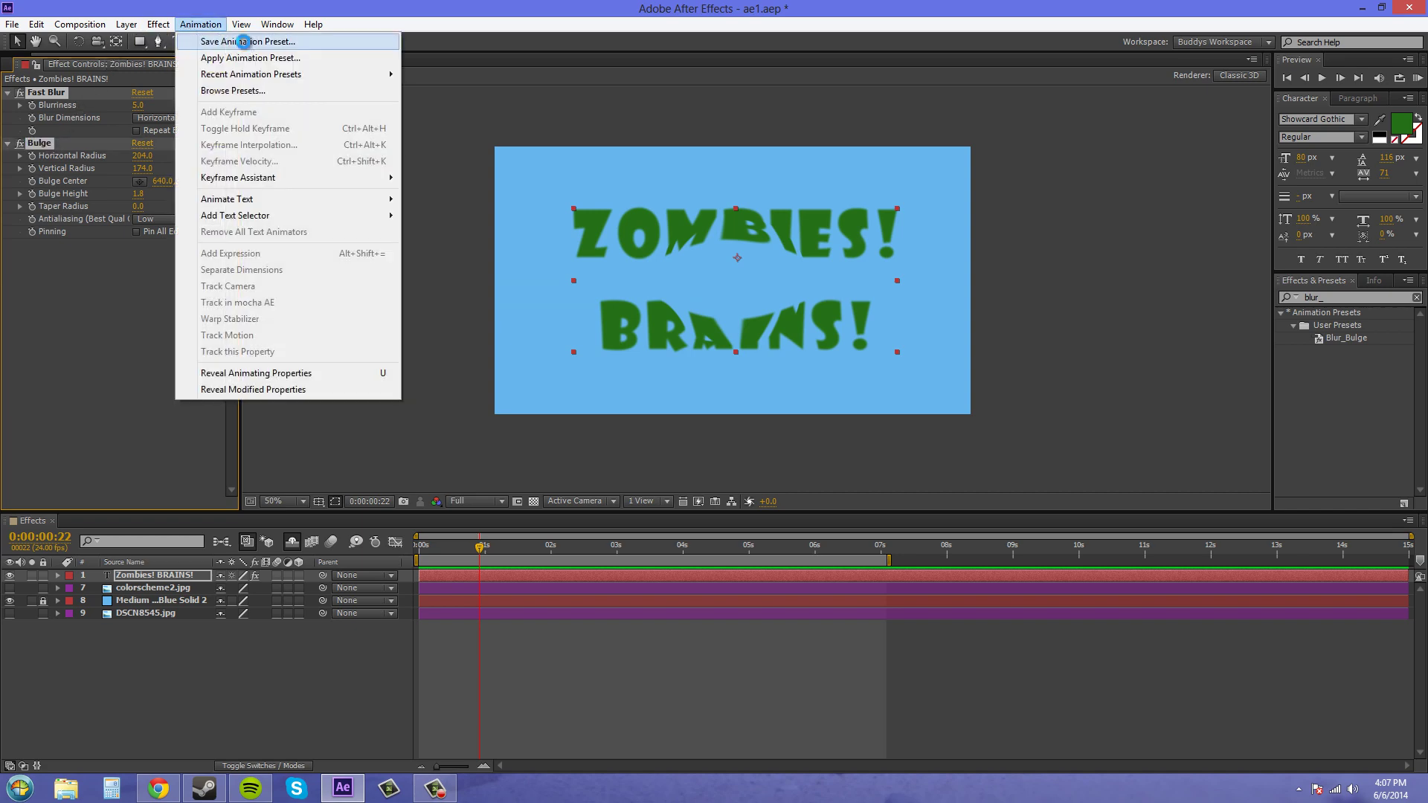
Open Save Animation Preset to see Blur_Bulge.ffx in User Presets, then cancel
click(235, 43)
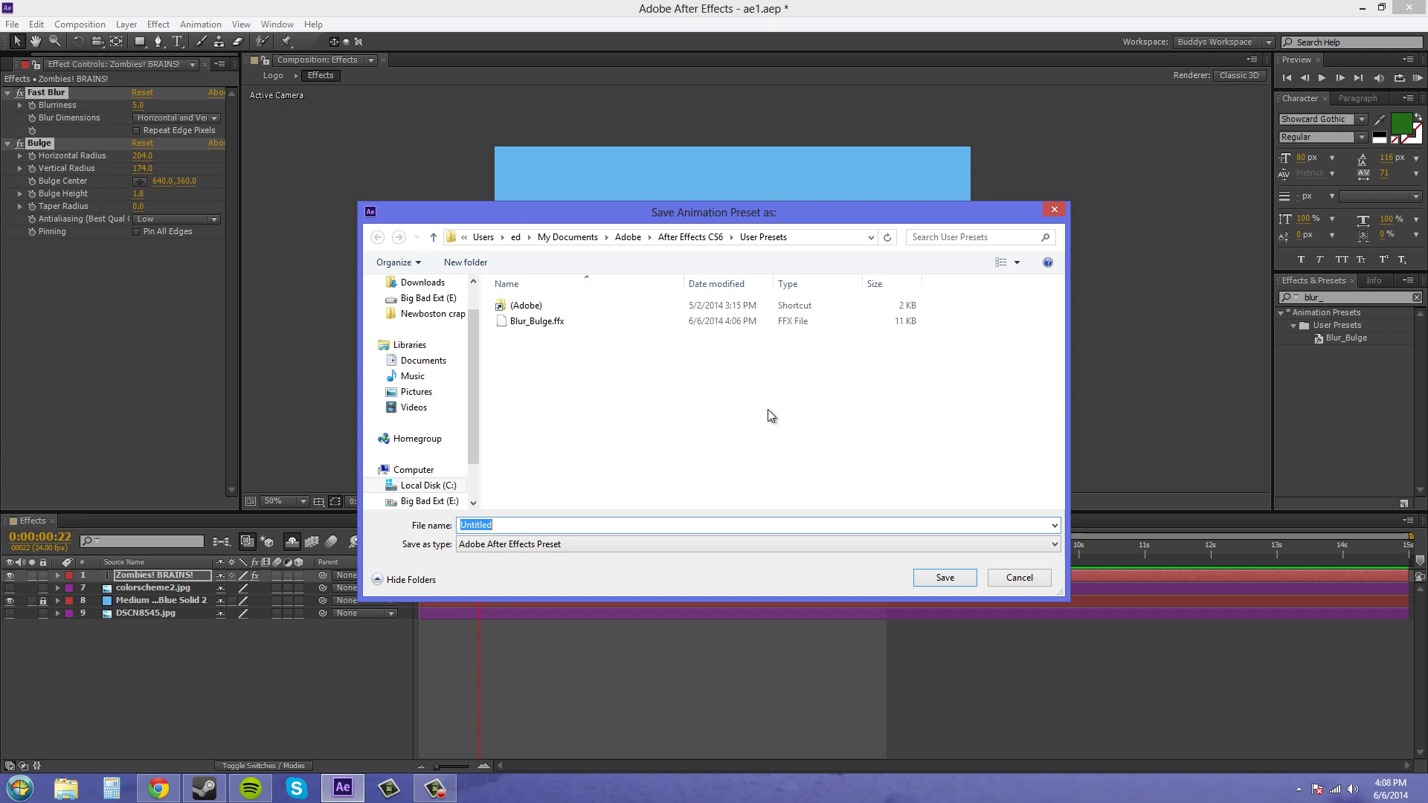
click(1029, 574)
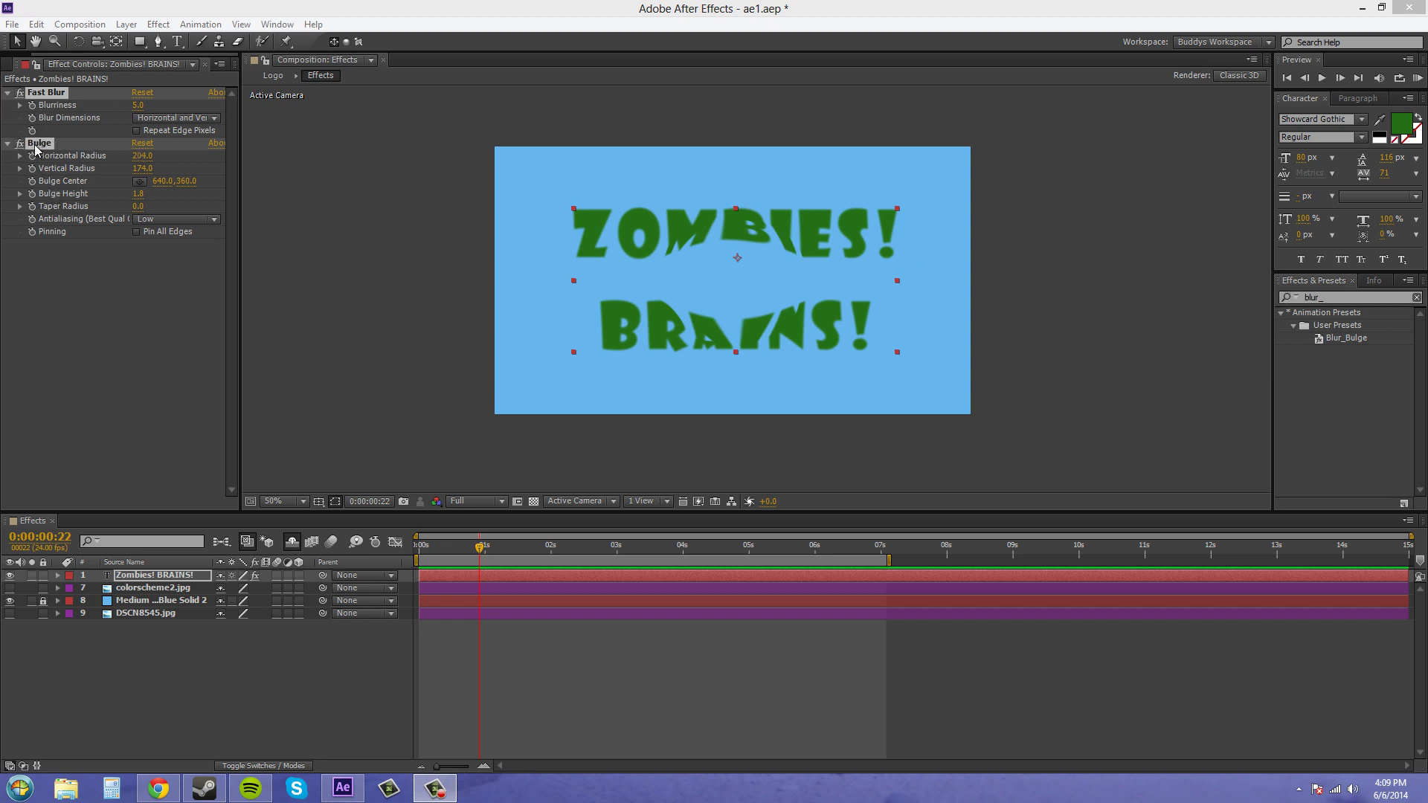
drag(34, 144, 1318, 387)
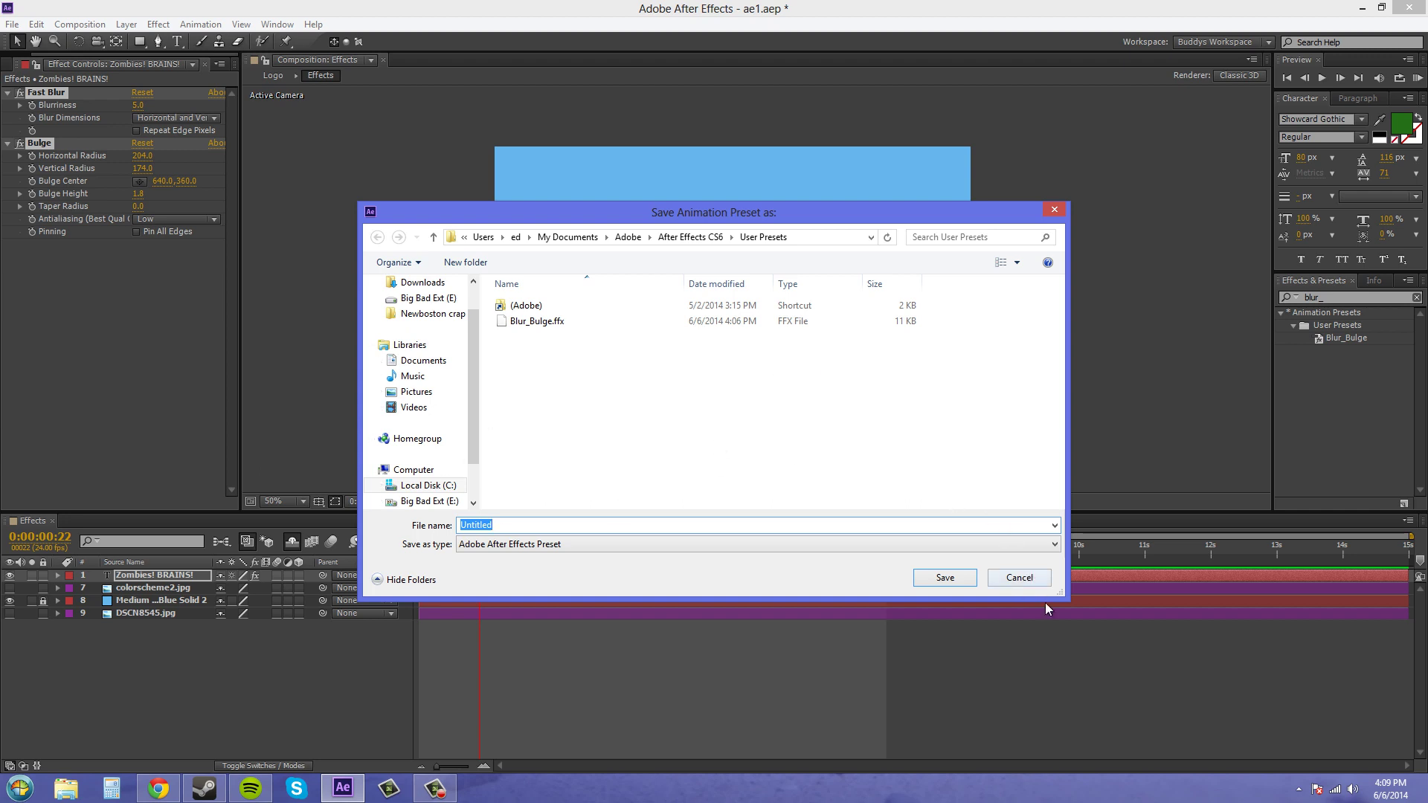
click(1042, 581)
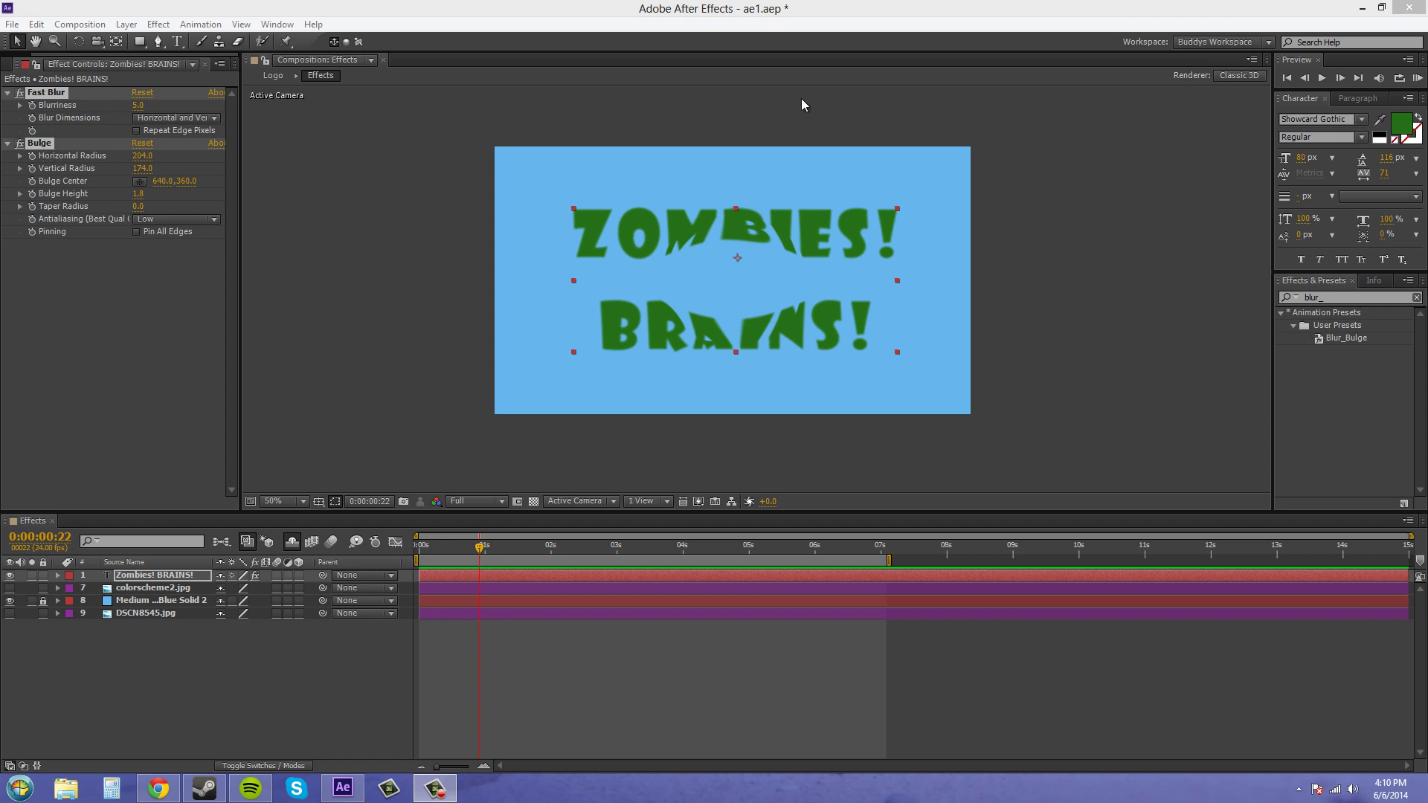
click(1408, 282)
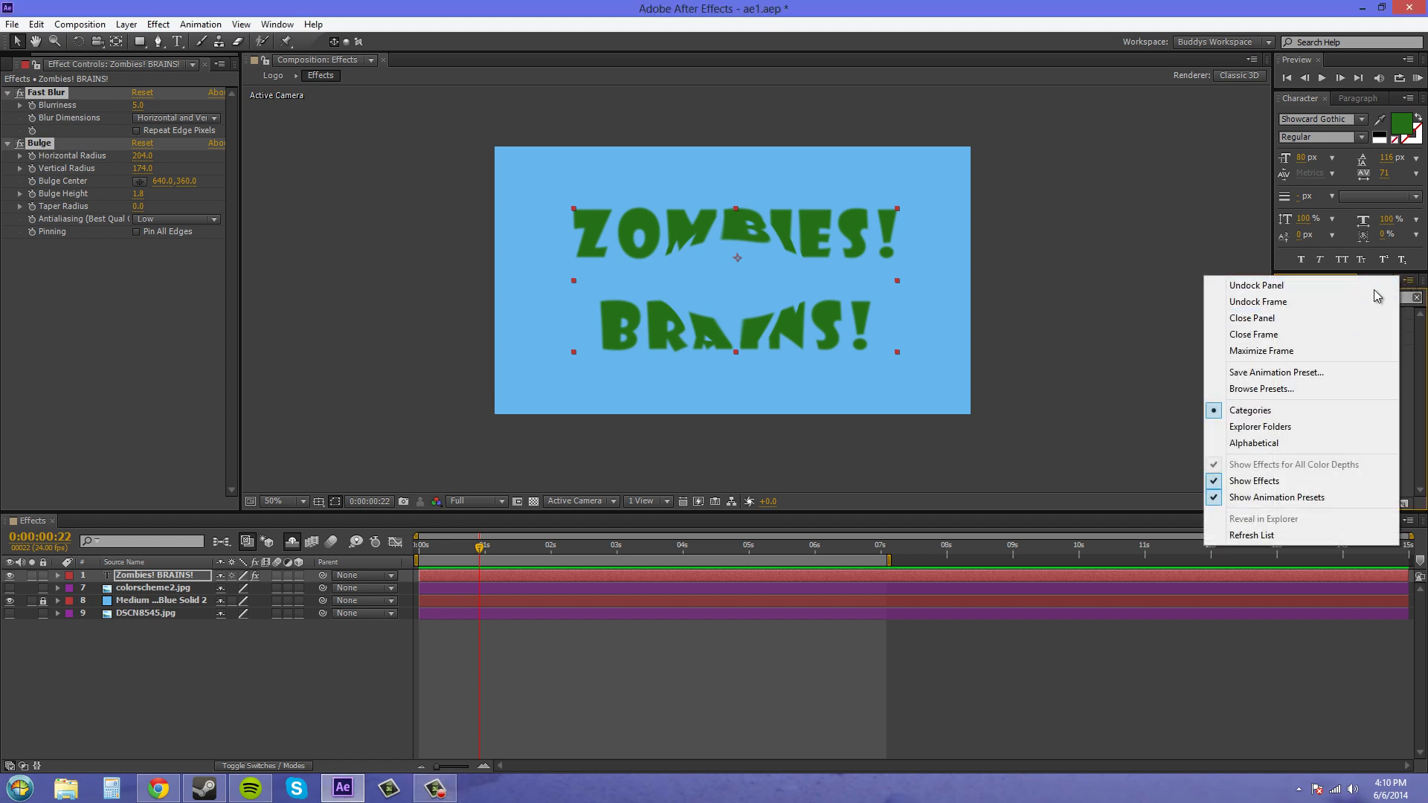
click(1272, 373)
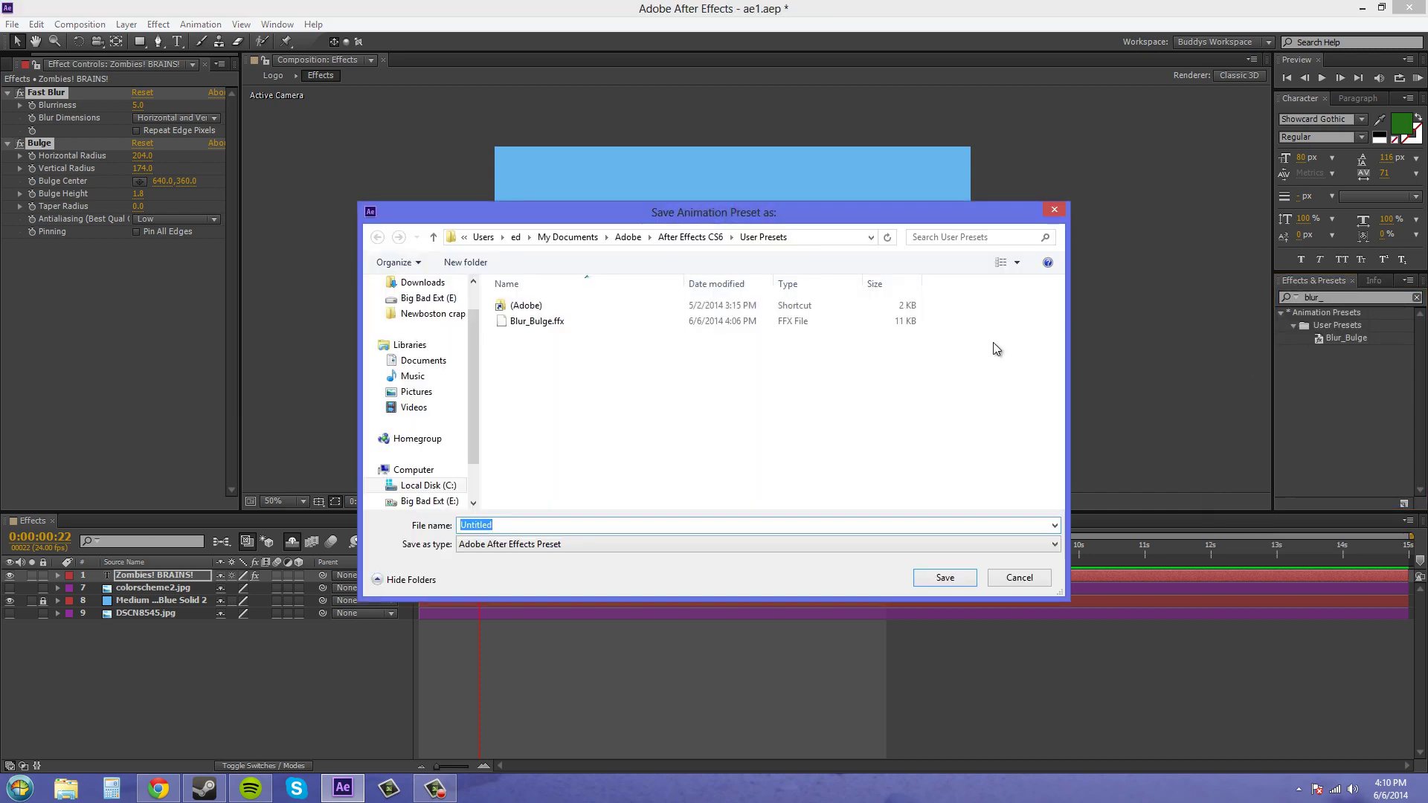
click(1035, 583)
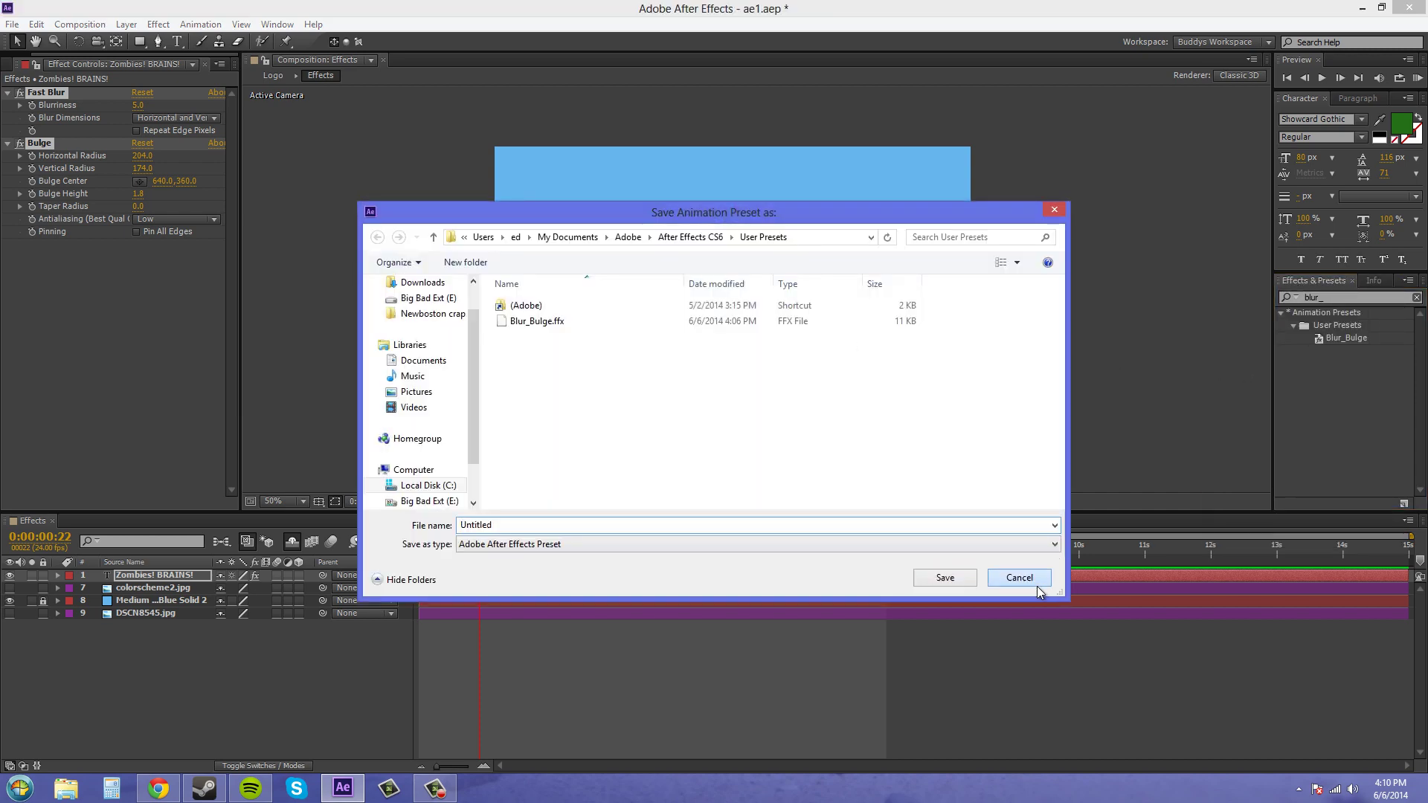